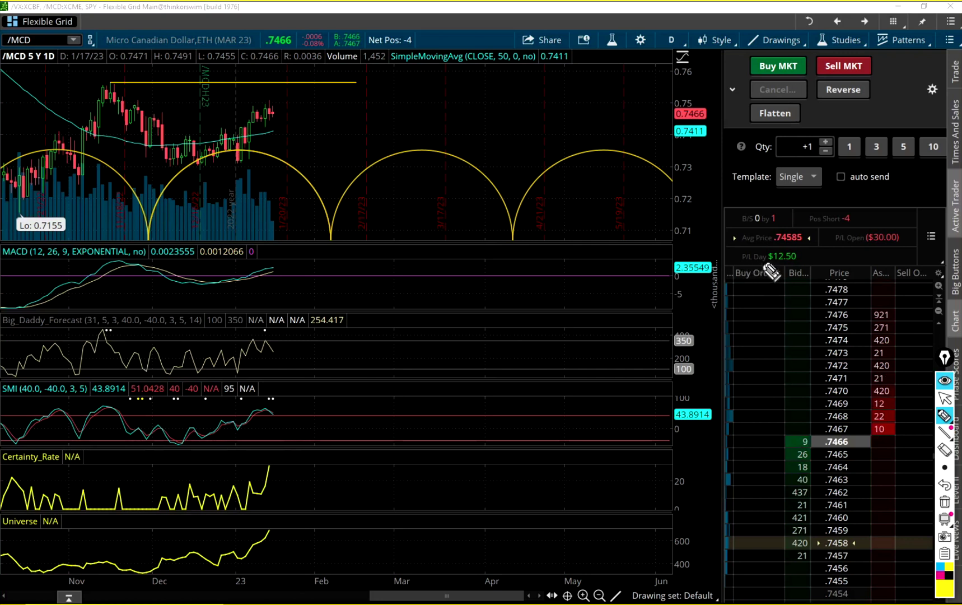
Mark the short 4 position, open P&L and .7459/.7458 entry rows, then clear the notes.
left_click_drag(813, 230, 865, 228)
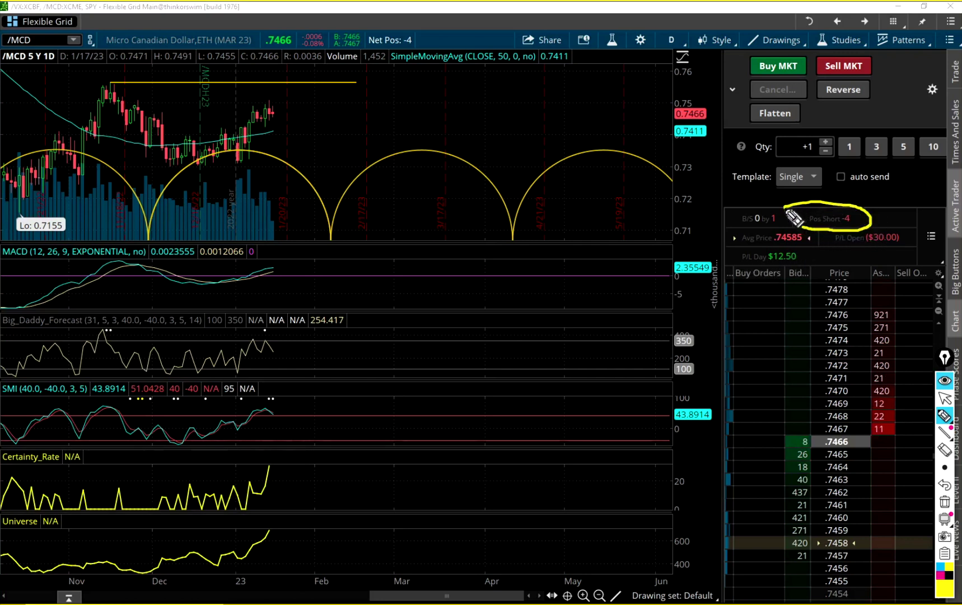
mouse_move(886, 193)
left_mouse_down()
mouse_move(866, 214)
mouse_move(878, 213)
left_mouse_up()
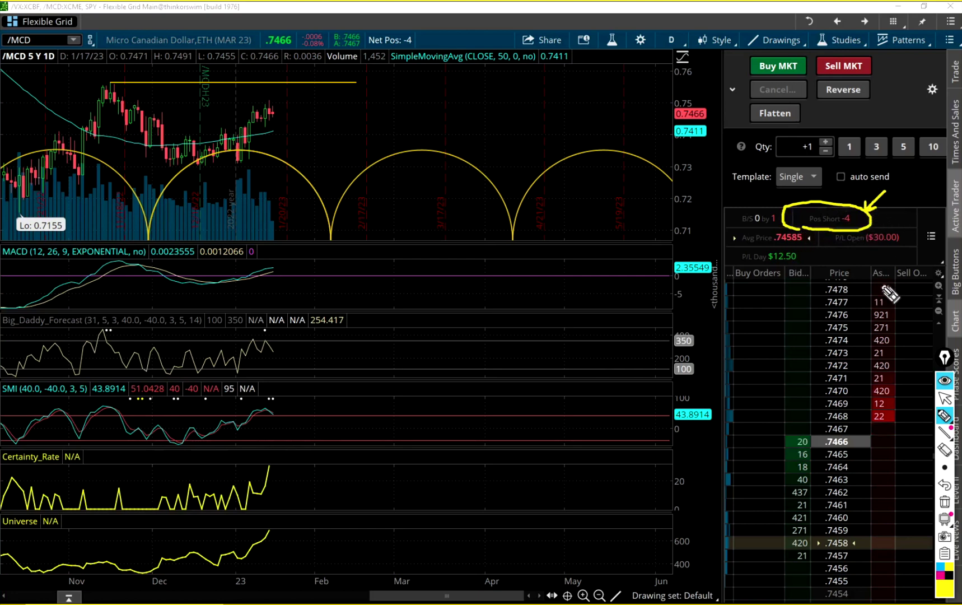
mouse_move(870, 260)
left_mouse_down()
mouse_move(919, 247)
mouse_move(870, 254)
mouse_move(876, 260)
left_mouse_up()
left_click_drag(865, 553, 836, 565)
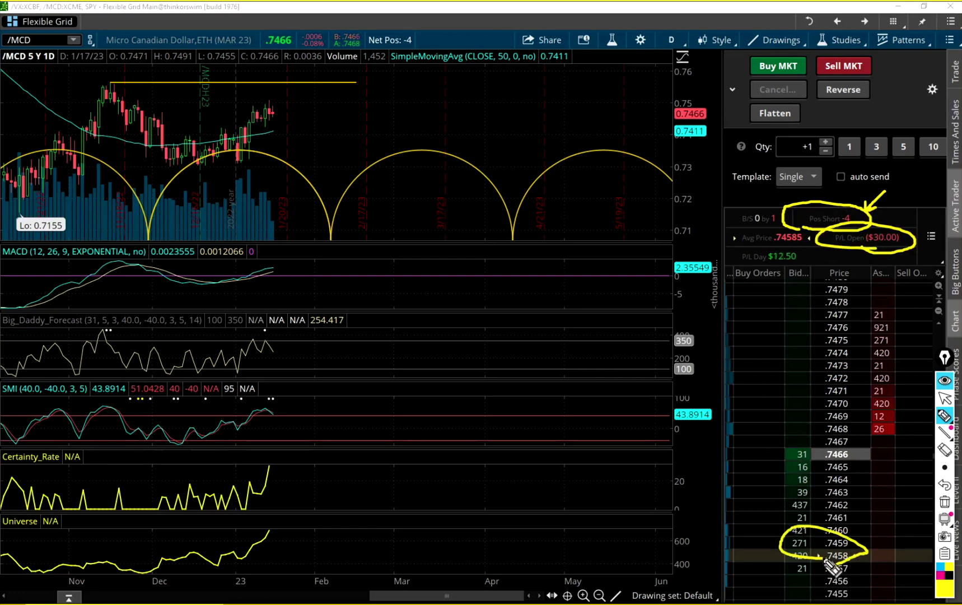
mouse_move(859, 521)
left_mouse_down()
mouse_move(867, 468)
mouse_move(867, 497)
left_mouse_up()
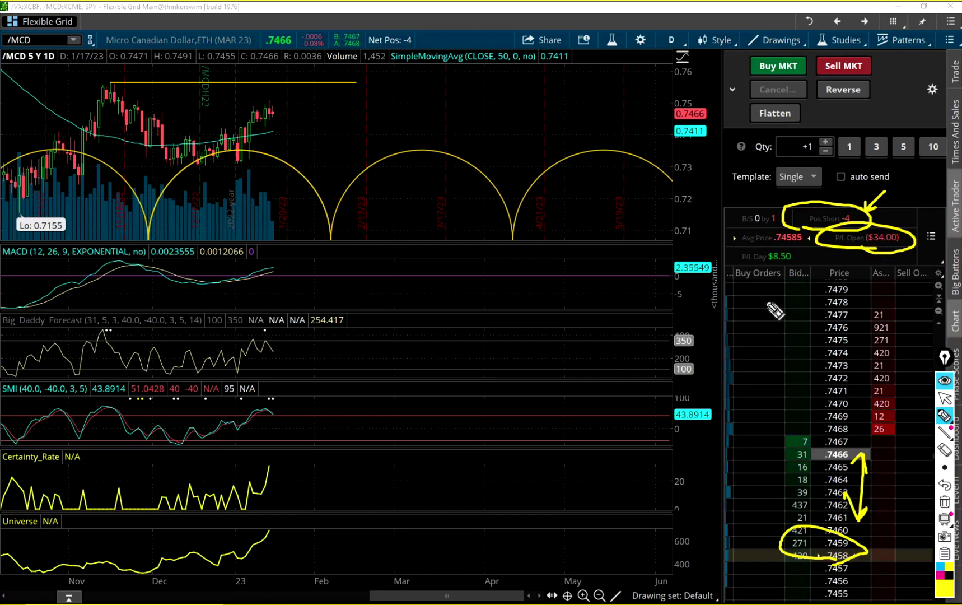
key("ctrl+shift+c")
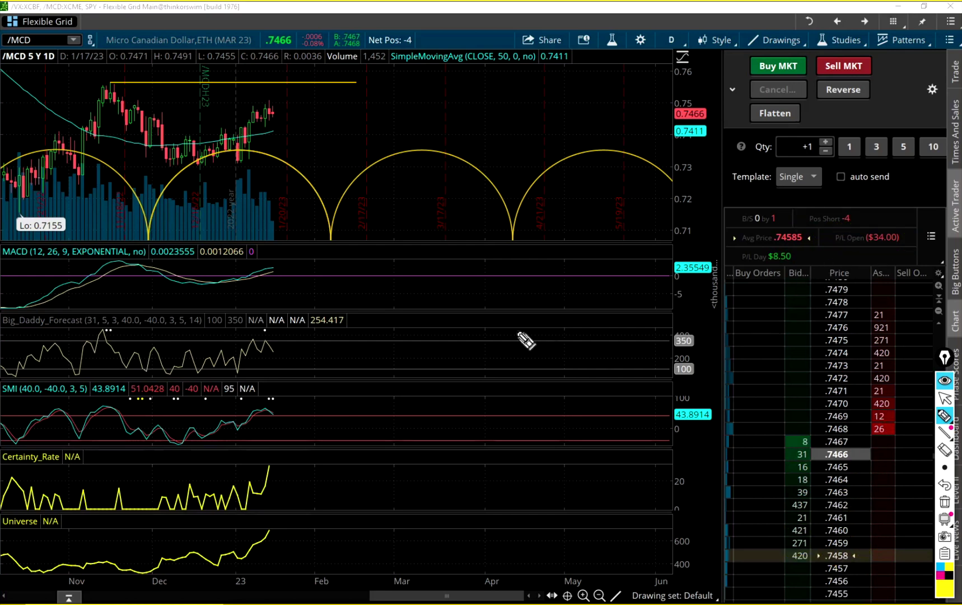
Keep /MCD in the futures symbol list and switch to freehand pencil drawing.
left_click(74, 41)
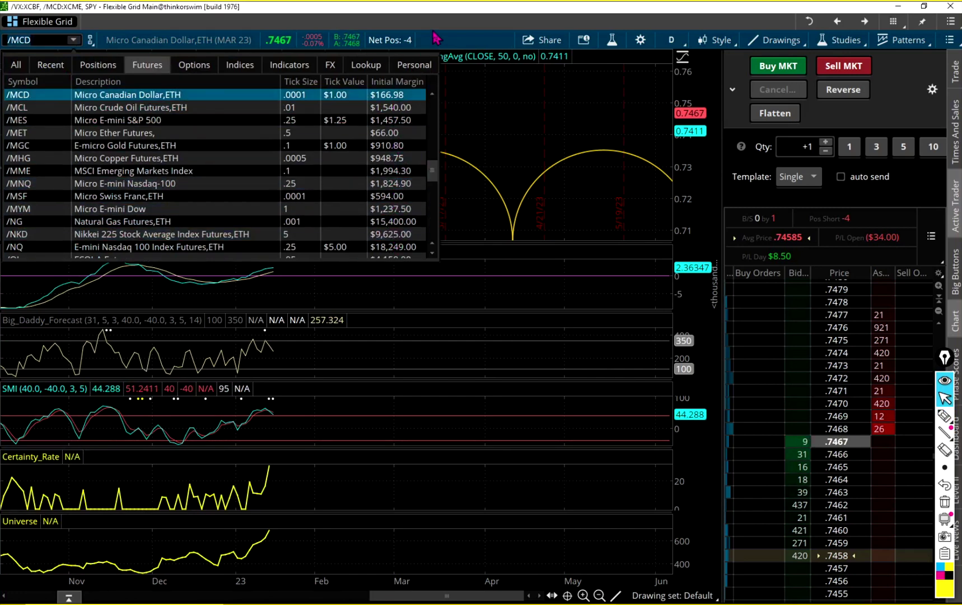
left_click(395, 94)
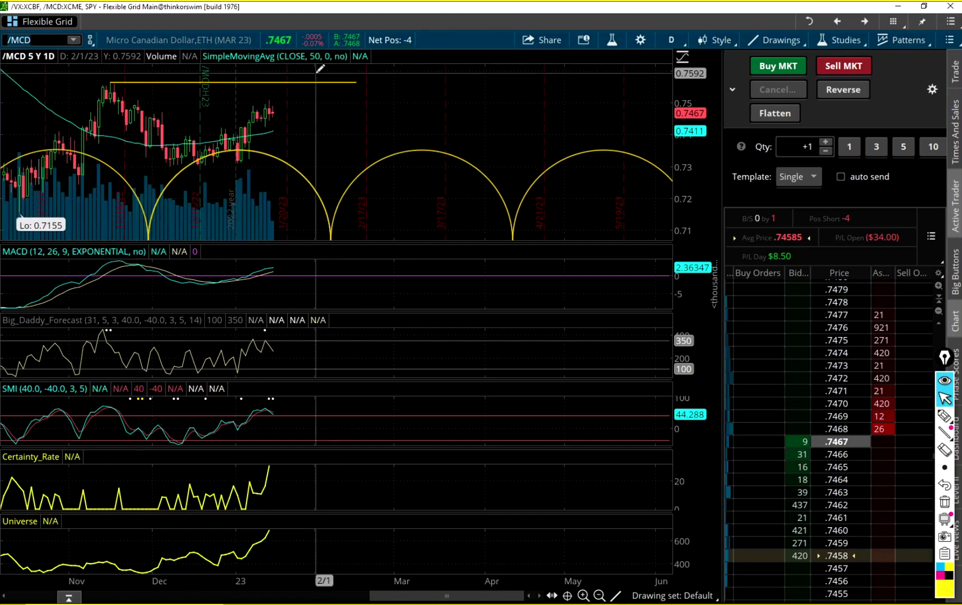
left_click(947, 420)
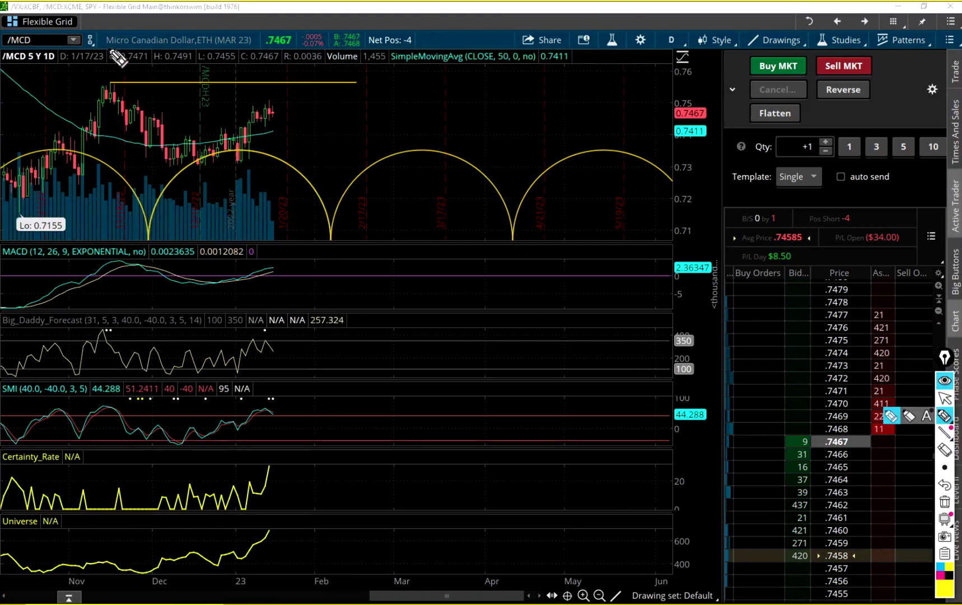
Underline 'Micro Canadian Dollar', then write 'Feb 5' with arrows pointing down to the next cycle low.
left_click_drag(107, 47, 193, 51)
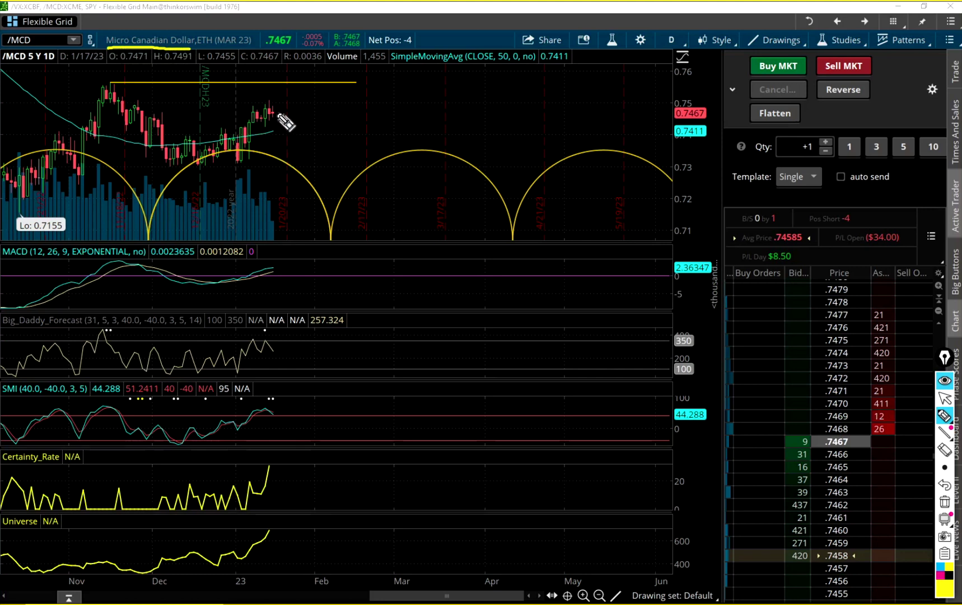
left_click_drag(275, 112, 310, 151)
mouse_move(315, 112)
left_mouse_down()
mouse_move(316, 130)
mouse_move(324, 112)
mouse_move(348, 131)
mouse_move(369, 108)
mouse_move(358, 134)
left_mouse_up()
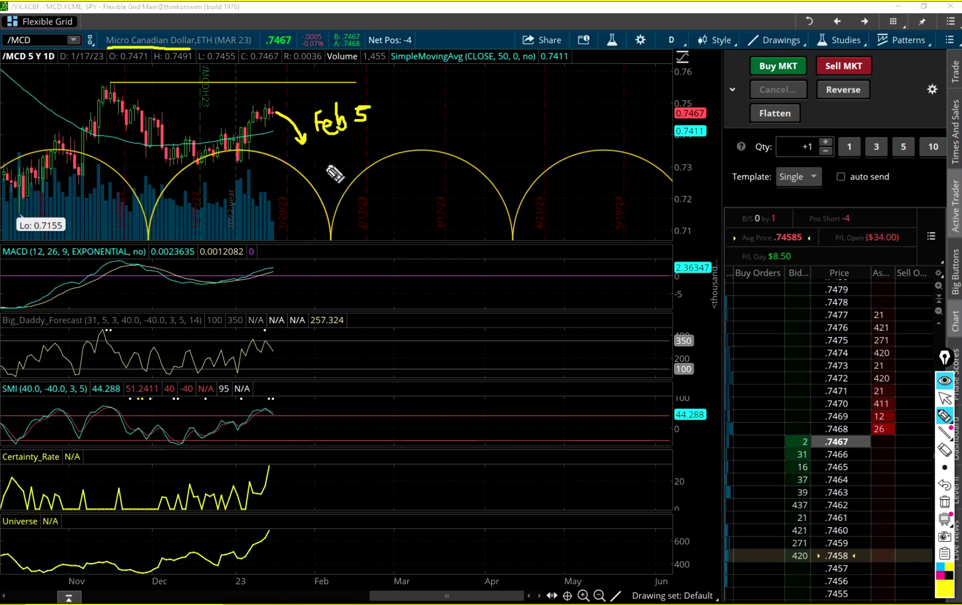
left_click_drag(325, 159, 327, 192)
left_click_drag(321, 180, 333, 179)
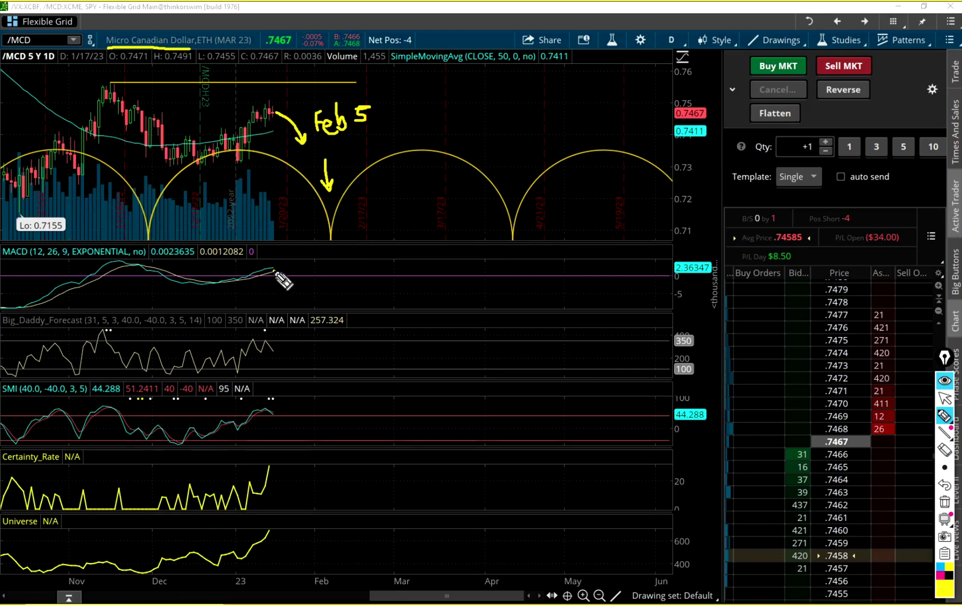
Mark the MACD line ends, circle the Big_Daddy_Forecast and SMI labels, and tick the latest forecast dot.
left_click_drag(274, 270, 287, 271)
mouse_move(17, 352)
left_mouse_down()
mouse_move(92, 350)
mouse_move(50, 308)
mouse_move(25, 351)
left_mouse_up()
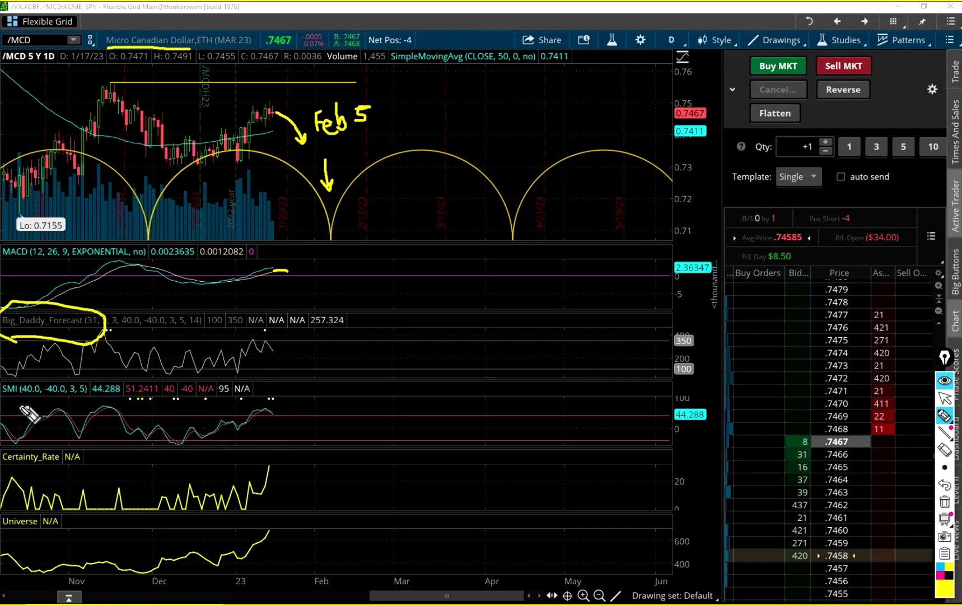
mouse_move(22, 412)
left_mouse_down()
mouse_move(3, 405)
mouse_move(13, 381)
mouse_move(33, 399)
left_mouse_up()
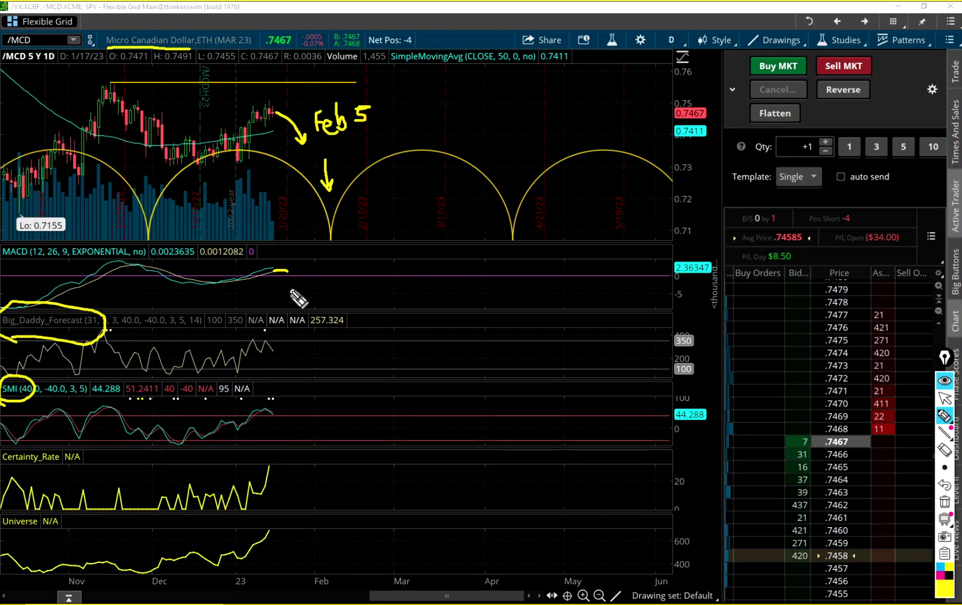
mouse_move(284, 287)
left_mouse_down()
mouse_move(267, 330)
mouse_move(272, 350)
left_mouse_up()
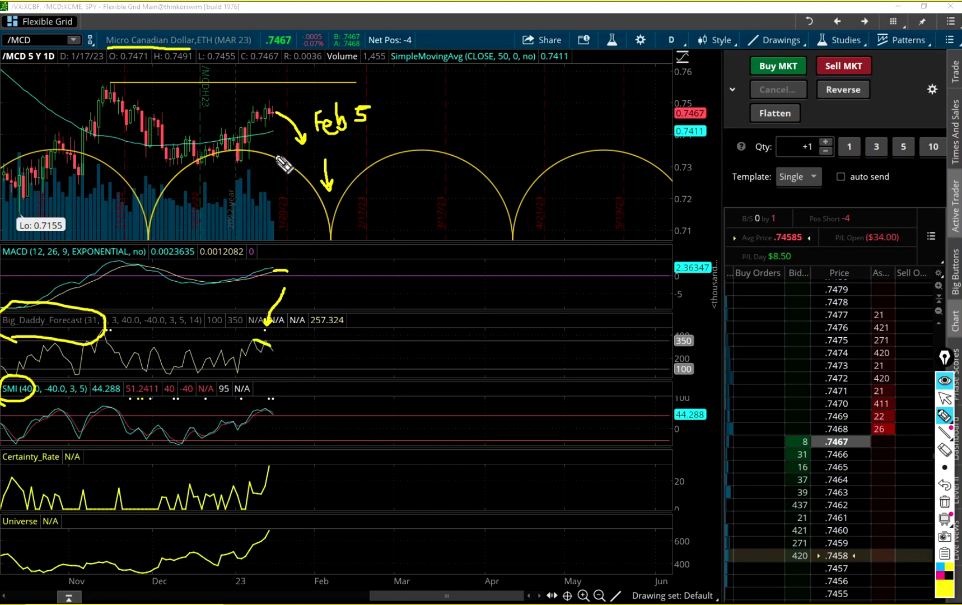
Mark the top of the latest candles and circle the November forecast dots with an arrow.
mouse_move(253, 125)
left_mouse_down()
mouse_move(274, 110)
mouse_move(296, 127)
left_mouse_up()
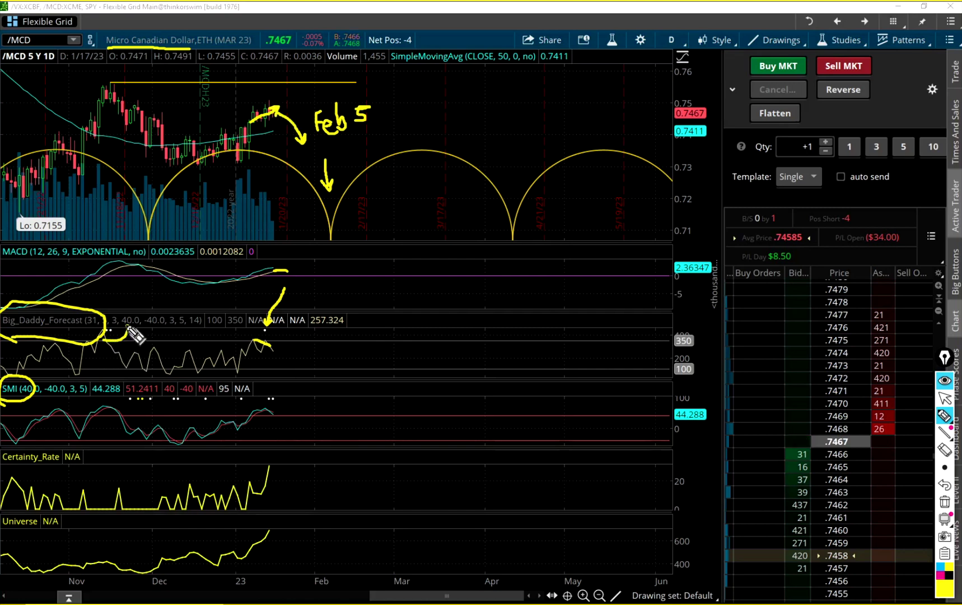
left_click_drag(126, 324, 120, 322)
left_click_drag(112, 286, 112, 322)
left_click_drag(103, 310, 119, 309)
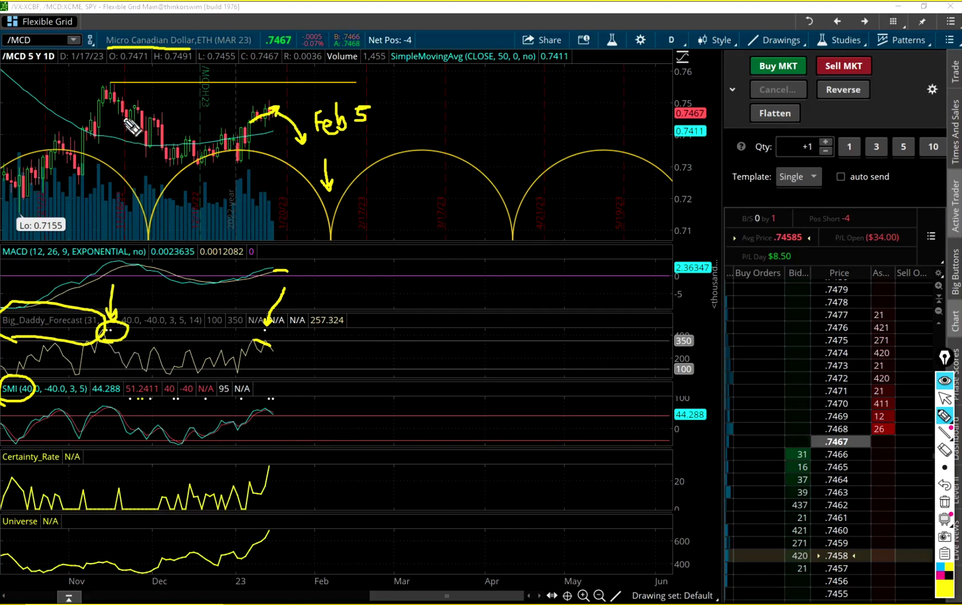
Draw a yellow arrow from the November high to the December low and write 'FX' beside it.
left_click_drag(107, 86, 169, 154)
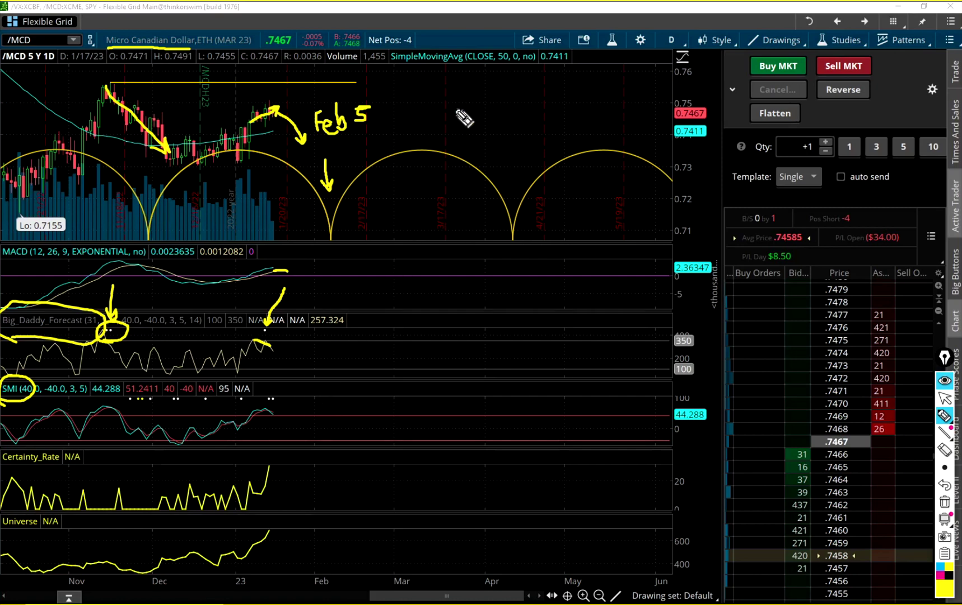
mouse_move(455, 102)
left_mouse_down()
mouse_move(454, 137)
mouse_move(474, 103)
mouse_move(472, 118)
mouse_move(508, 136)
mouse_move(481, 136)
left_mouse_up()
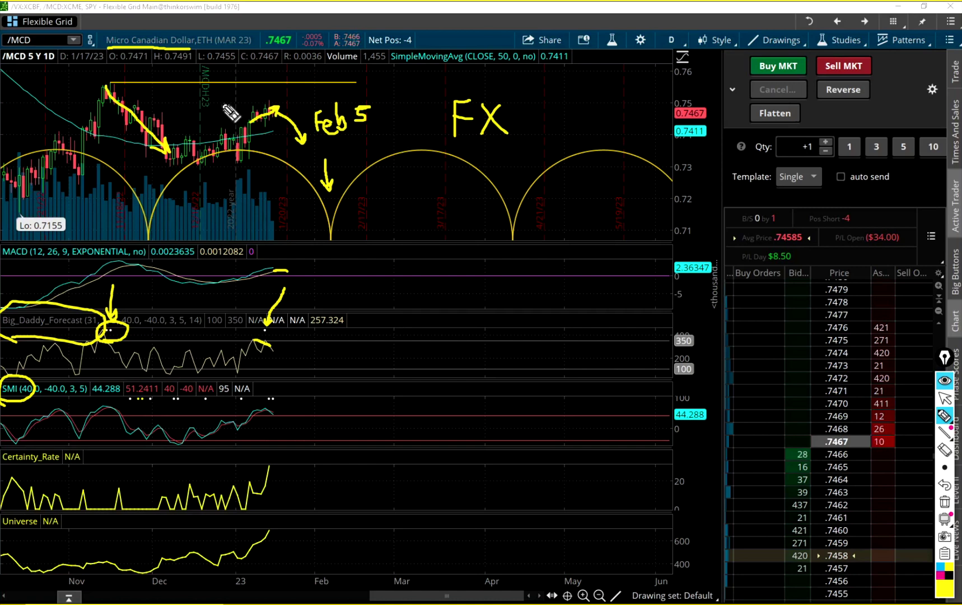
Handwrite '/MBC' above 'FX'.
mouse_move(409, 84)
left_mouse_down()
mouse_move(445, 81)
mouse_move(458, 96)
left_mouse_up()
left_click_drag(507, 60, 509, 81)
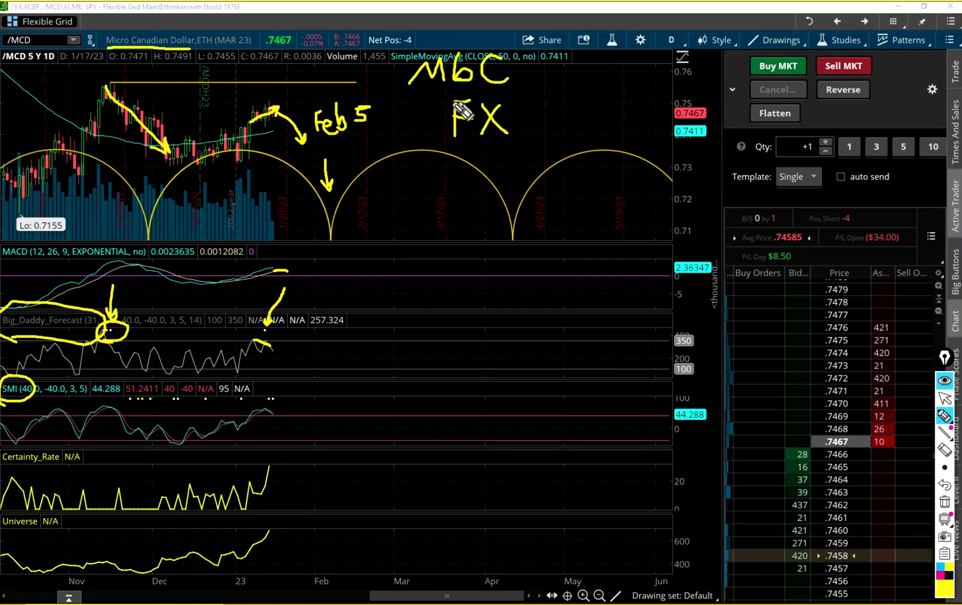
mouse_move(415, 55)
left_mouse_down()
mouse_move(391, 81)
mouse_move(516, 92)
left_mouse_up()
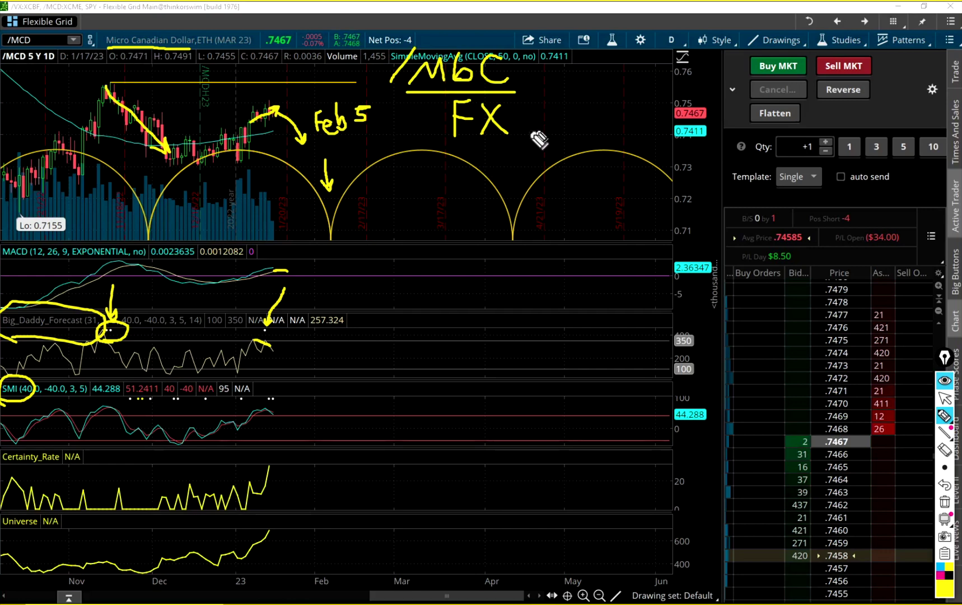
Handwrite '/MCD' to the right of '/MBC'.
mouse_move(551, 96)
left_mouse_down()
mouse_move(579, 94)
mouse_move(596, 77)
mouse_move(591, 93)
left_mouse_up()
left_click_drag(608, 75, 613, 92)
left_click_drag(553, 68, 531, 96)
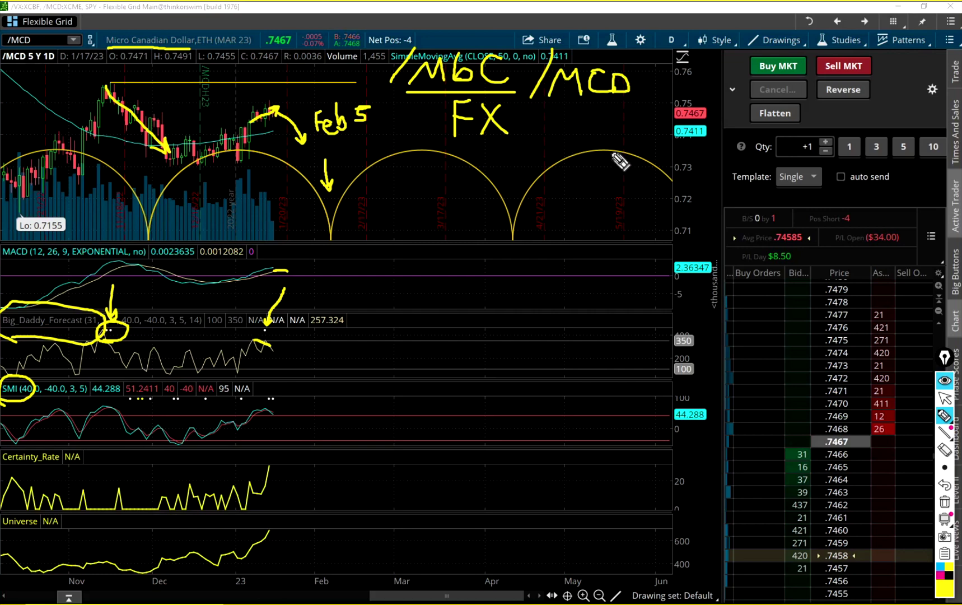